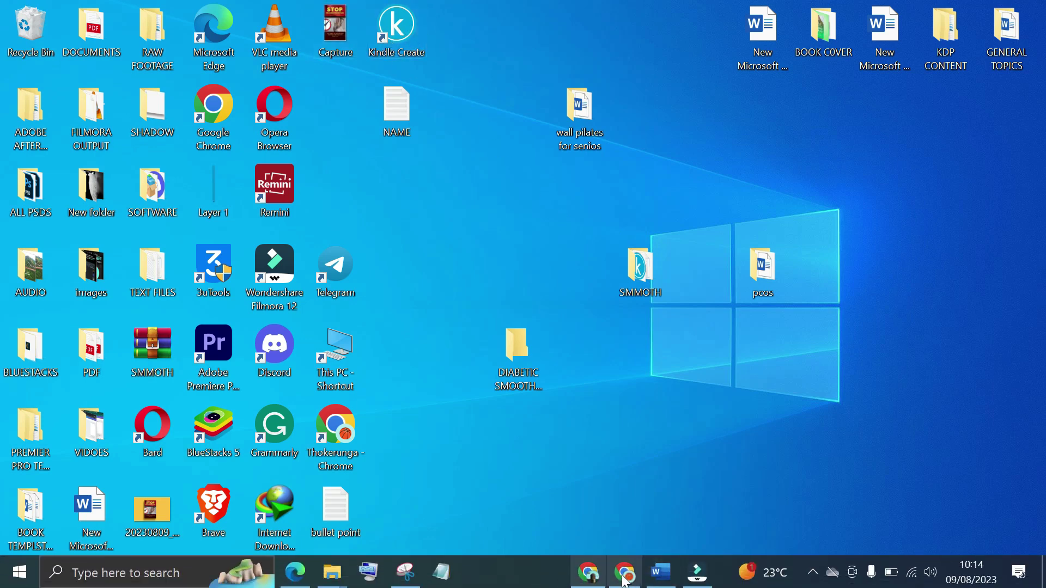
# - Restore Chrome showing the Amazon Kindle Create download page
pyautogui.click(627, 578)
# - Start downloading the Kindle Create installer from the Amazon page
pyautogui.click(423, 308)
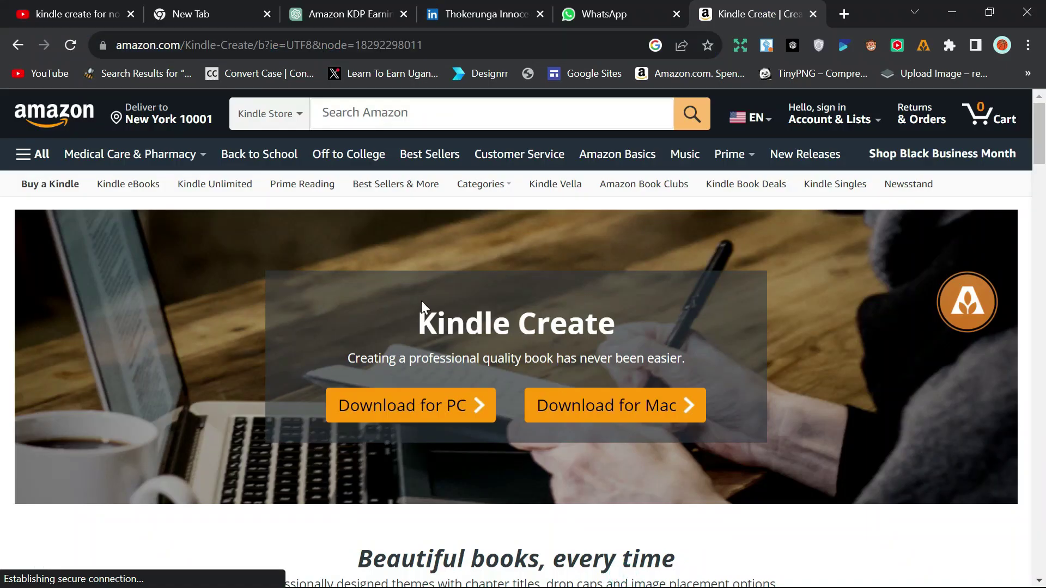
pyautogui.scroll(-1, 422, 309)
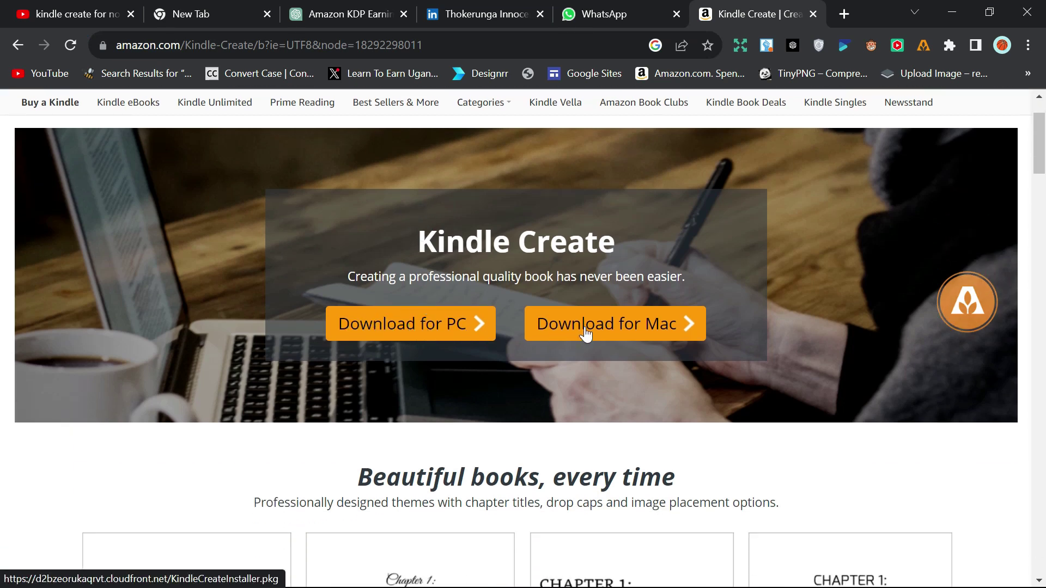
pyautogui.click(673, 331)
# - Minimize Chrome to get back to the desktop
pyautogui.scroll(-7, 671, 335)
pyautogui.scroll(7, 670, 338)
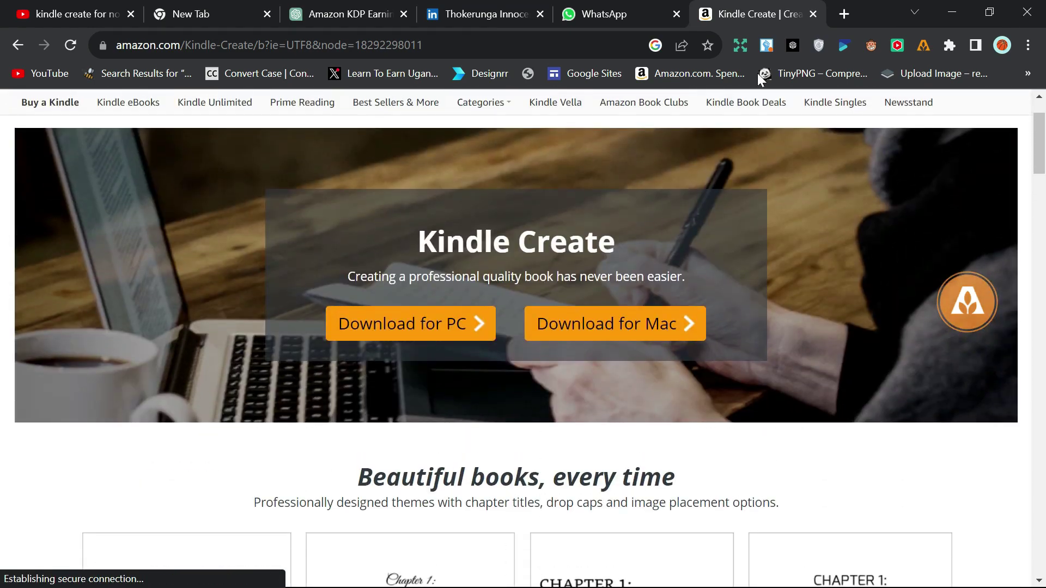
pyautogui.click(951, 14)
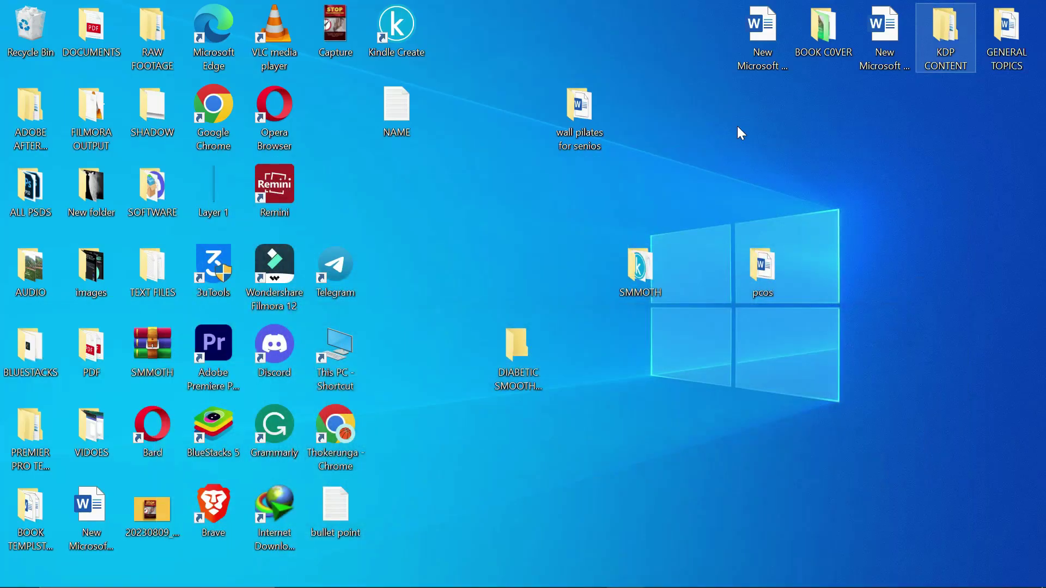
# - Launch Kindle Create from its desktop shortcut
pyautogui.doubleClick(399, 28)
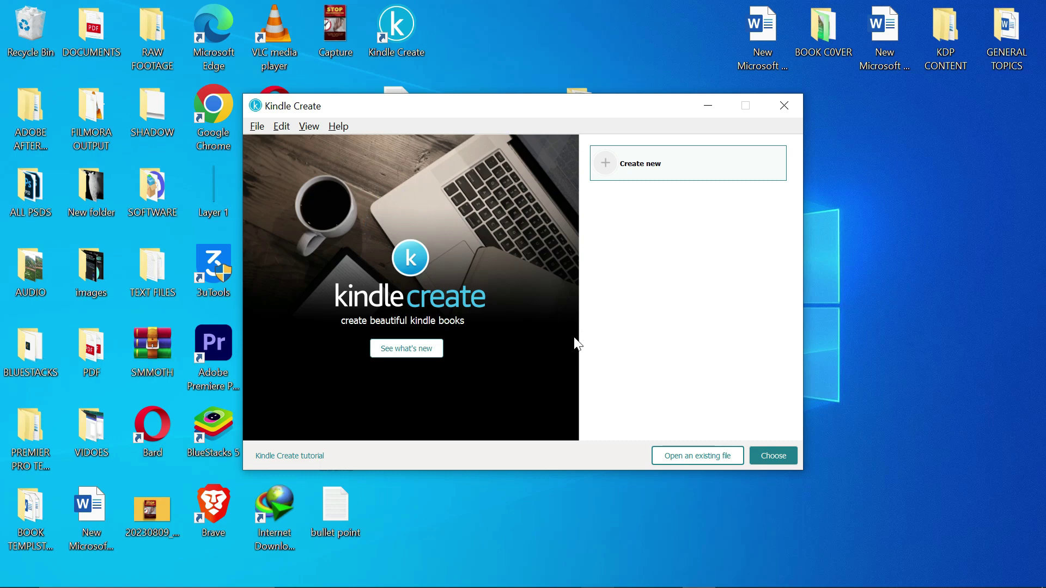
# - Pick Print Replica for a new book, cancel the PDF import, and open the BONE BUILDERS DIET folder
pyautogui.click(766, 459)
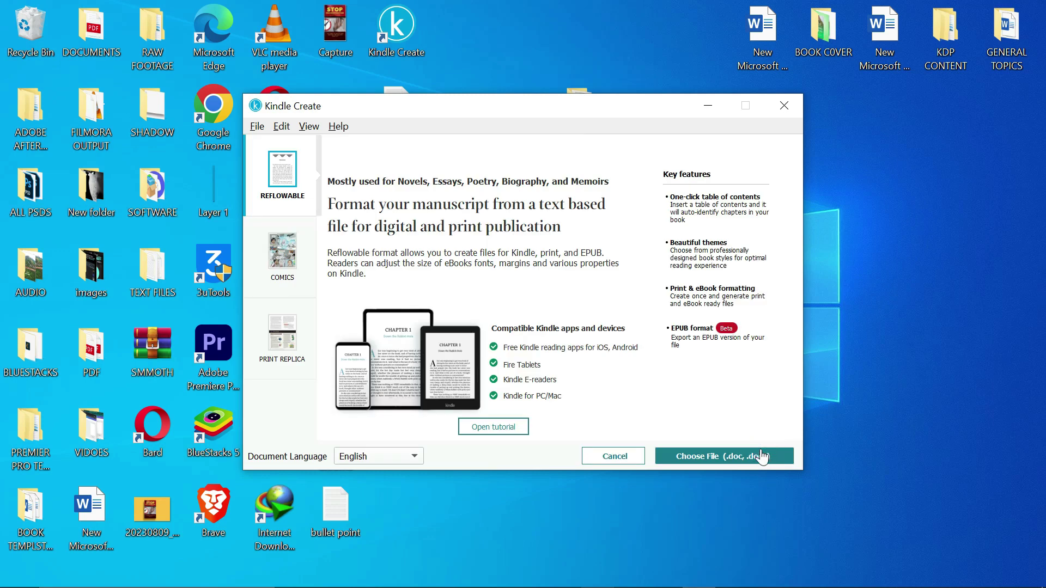
pyautogui.click(295, 337)
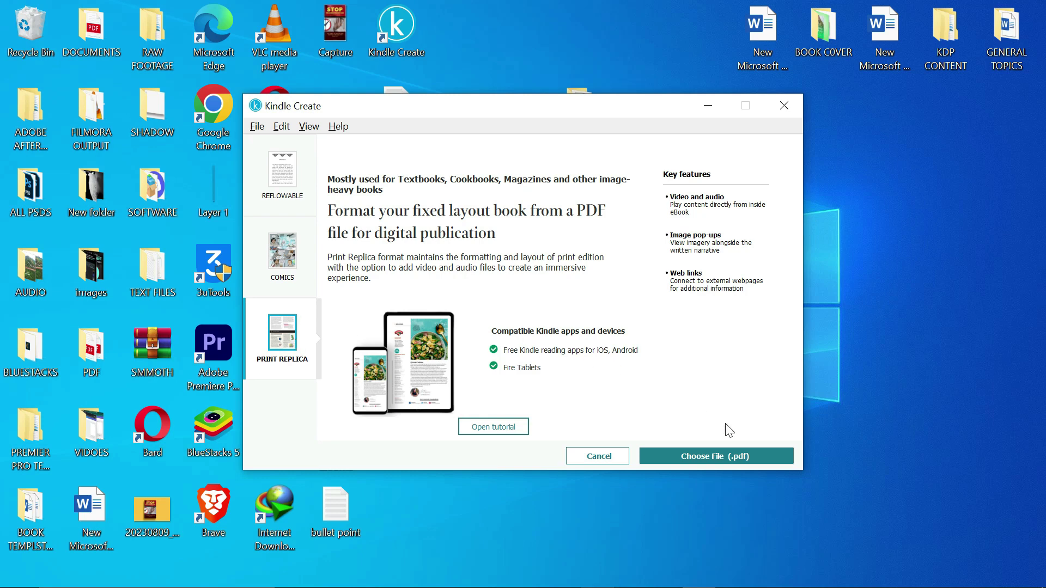
pyautogui.click(702, 456)
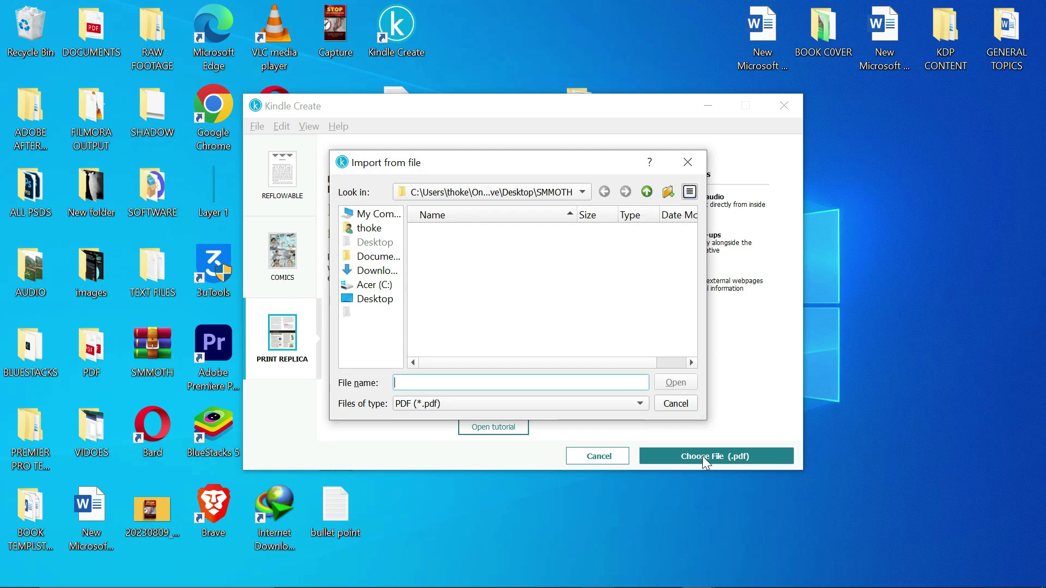
pyautogui.click(687, 162)
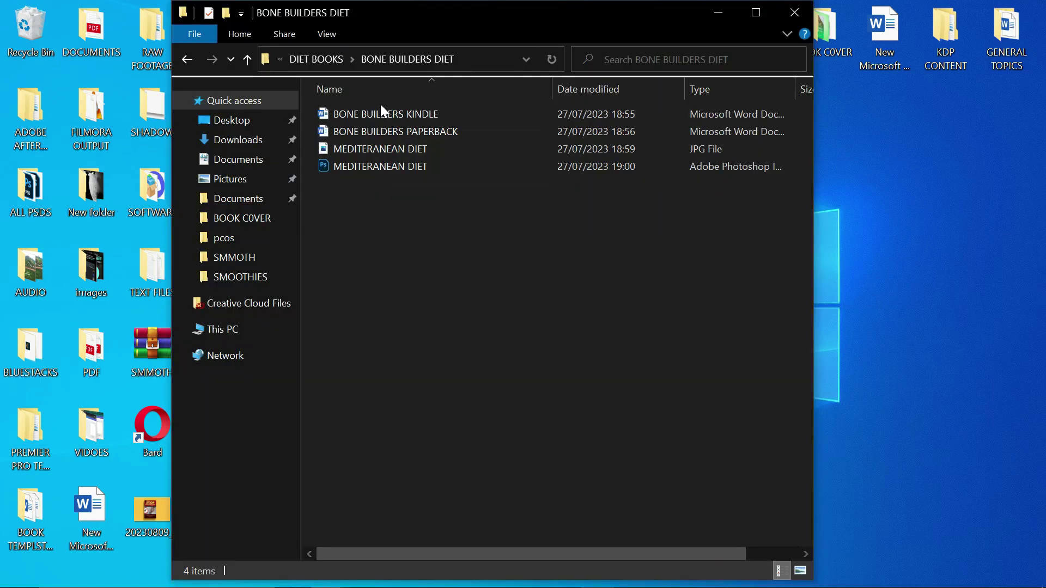
pyautogui.doubleClick(380, 112)
# - Open the BONE BUILDERS KINDLE document in Word from File Explorer
pyautogui.rightClick(381, 112)
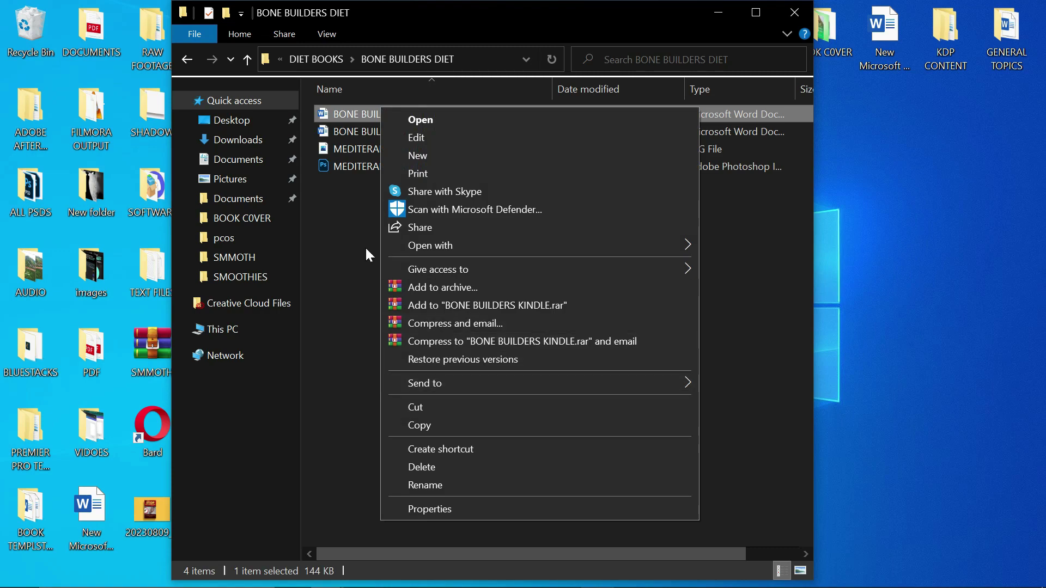
pyautogui.click(344, 110)
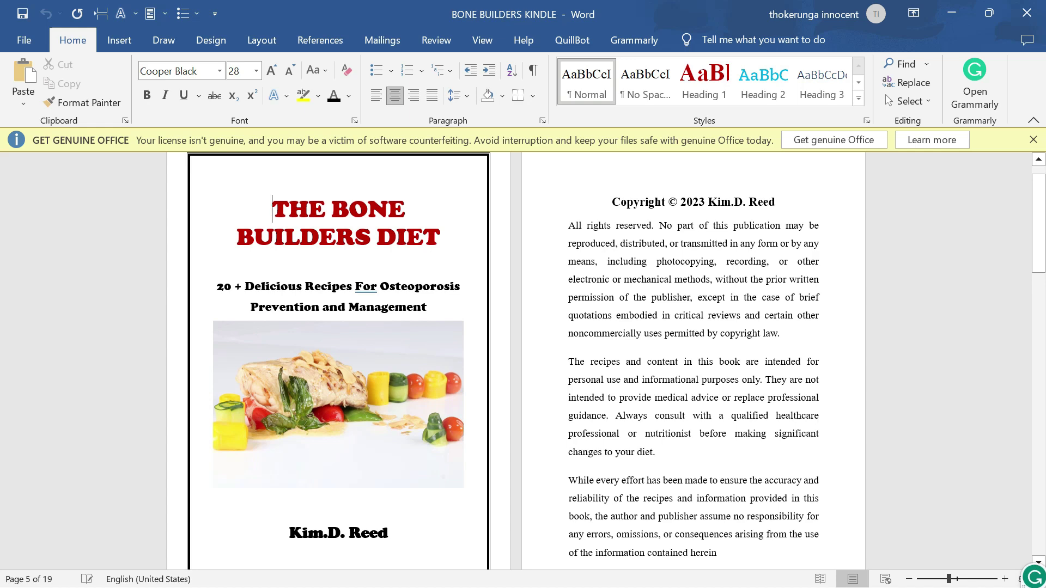
# - Save the document to the Desktop as a PDF named BONE BUILDERS KINDLE
pyautogui.click(27, 42)
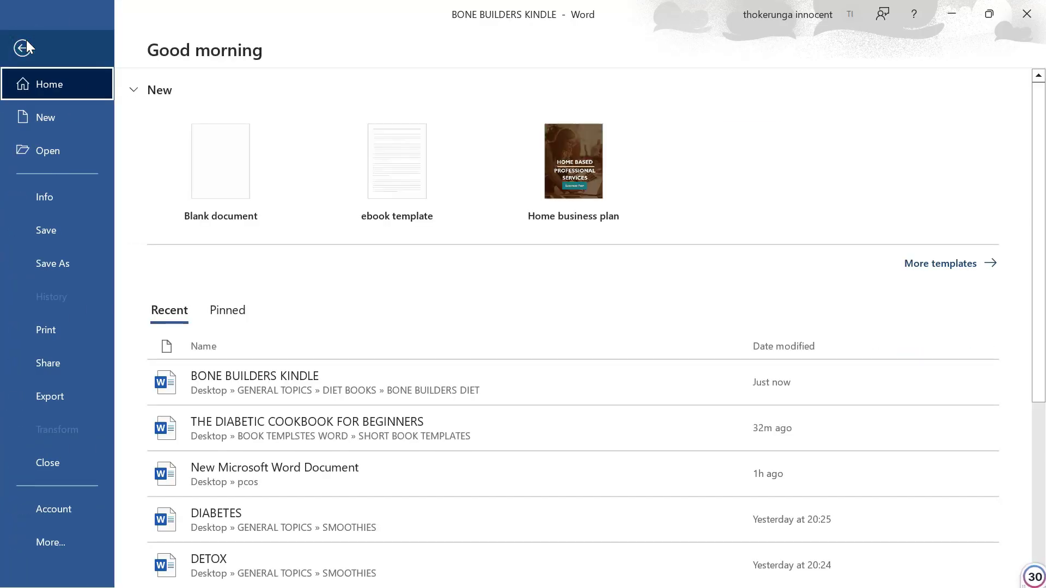
pyautogui.click(56, 266)
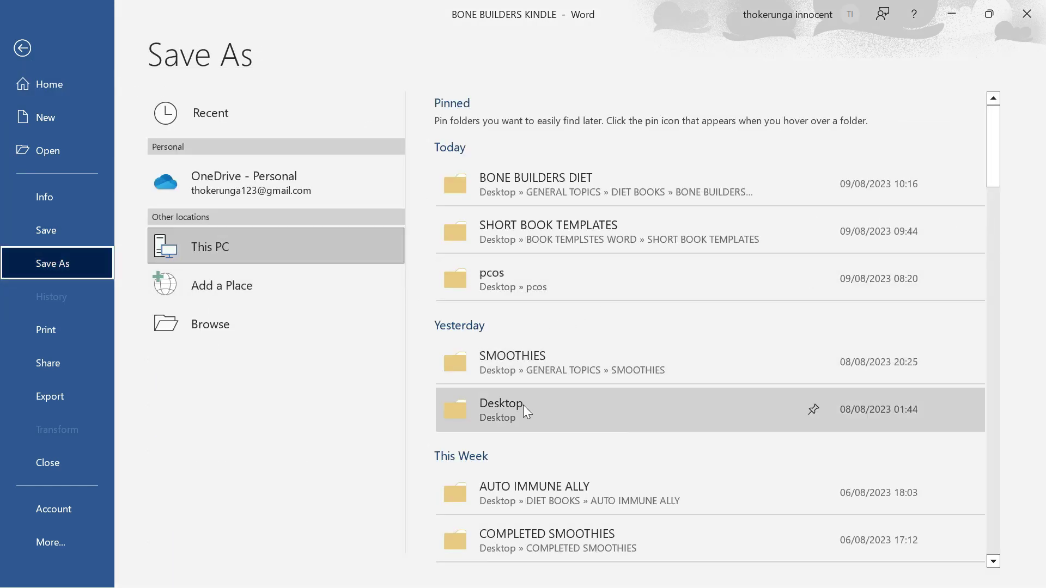
pyautogui.click(568, 420)
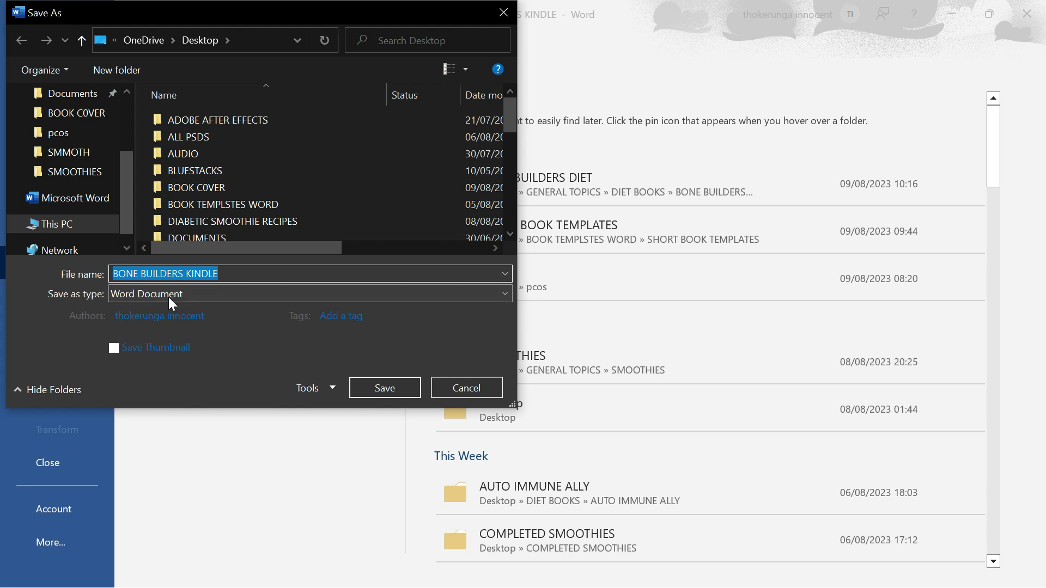
pyautogui.click(182, 293)
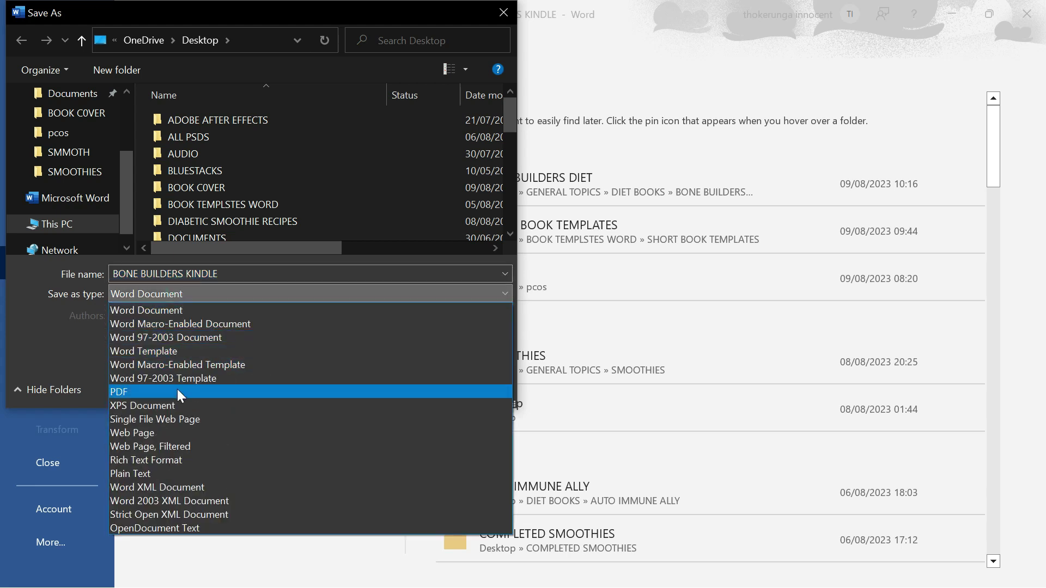
pyautogui.click(178, 394)
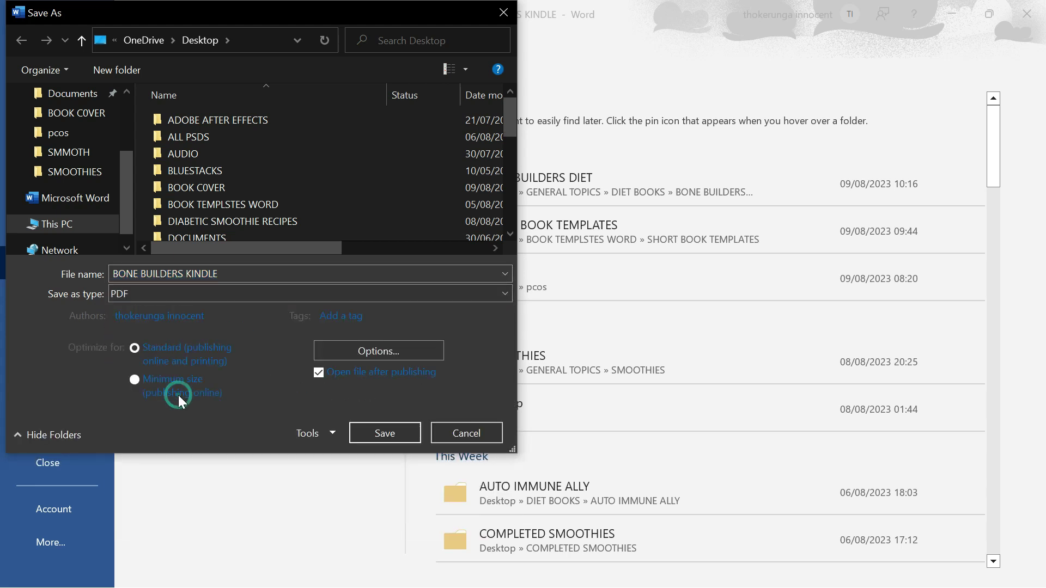
pyautogui.click(384, 435)
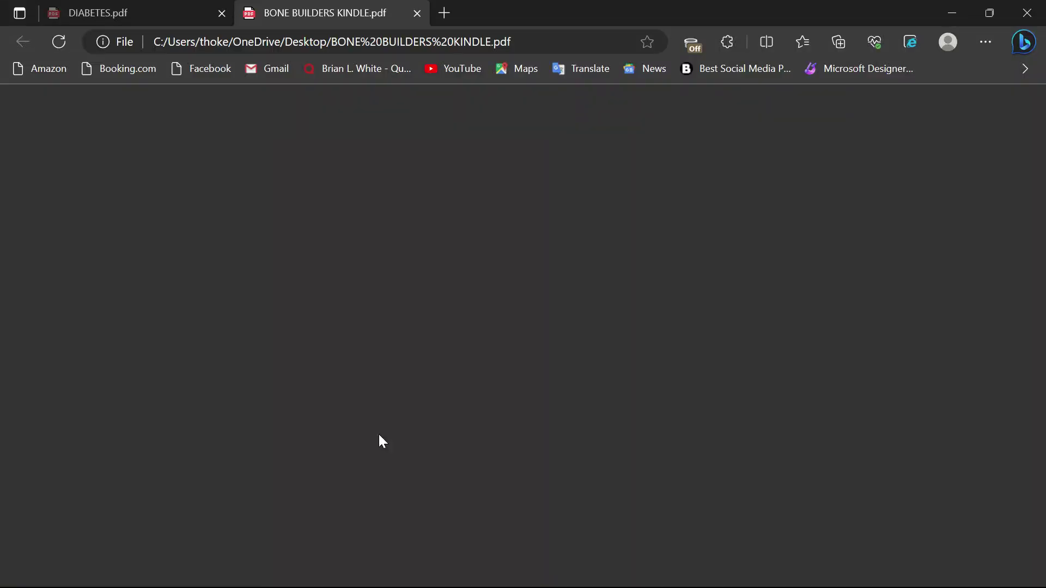
# - Check the 41-page PDF in Edge, then close Edge
pyautogui.scroll(-10, 516, 354)
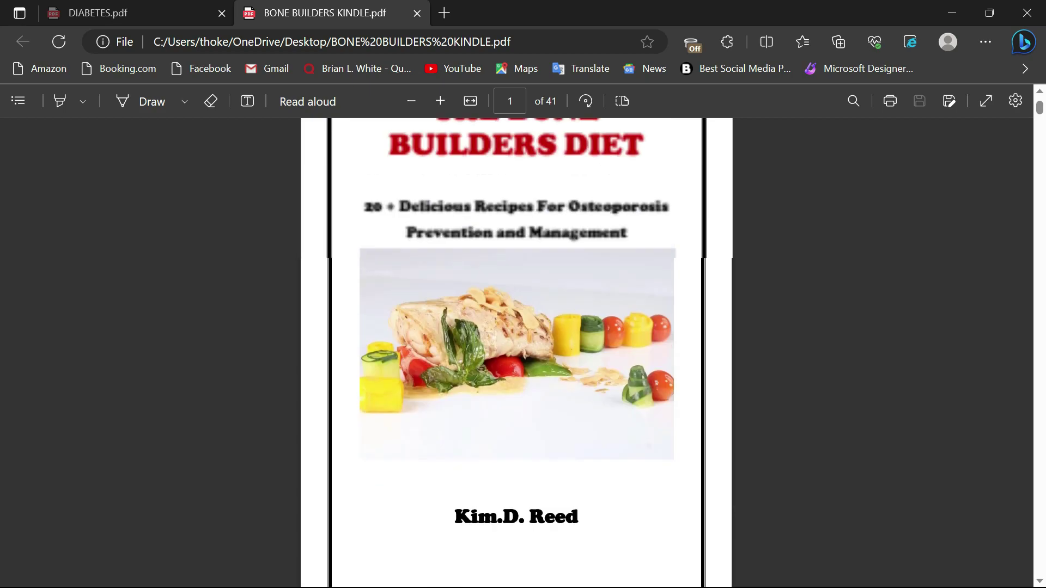
pyautogui.scroll(-20, 517, 354)
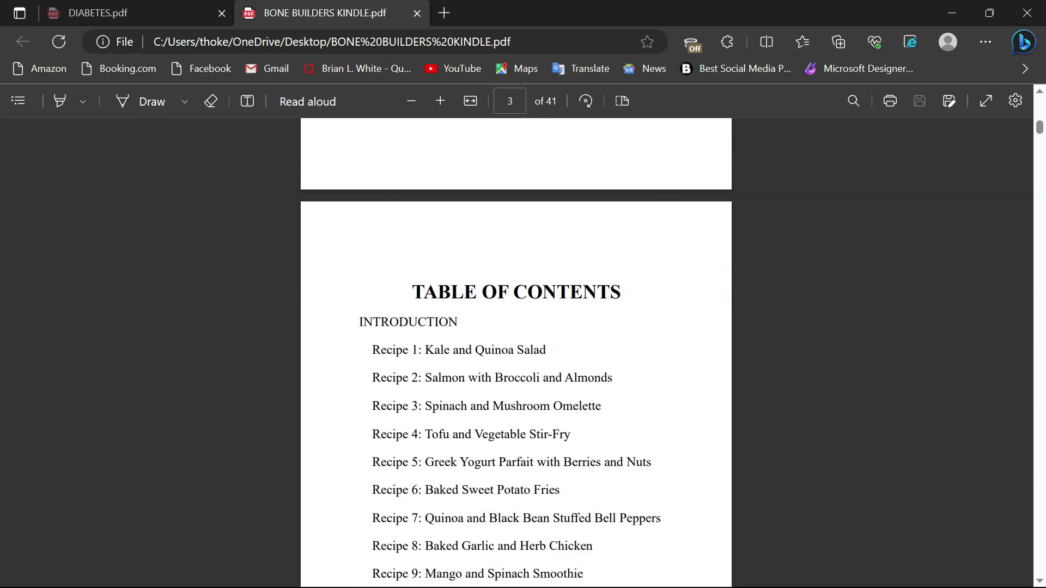
pyautogui.scroll(8, 517, 354)
pyautogui.scroll(8, 517, 354)
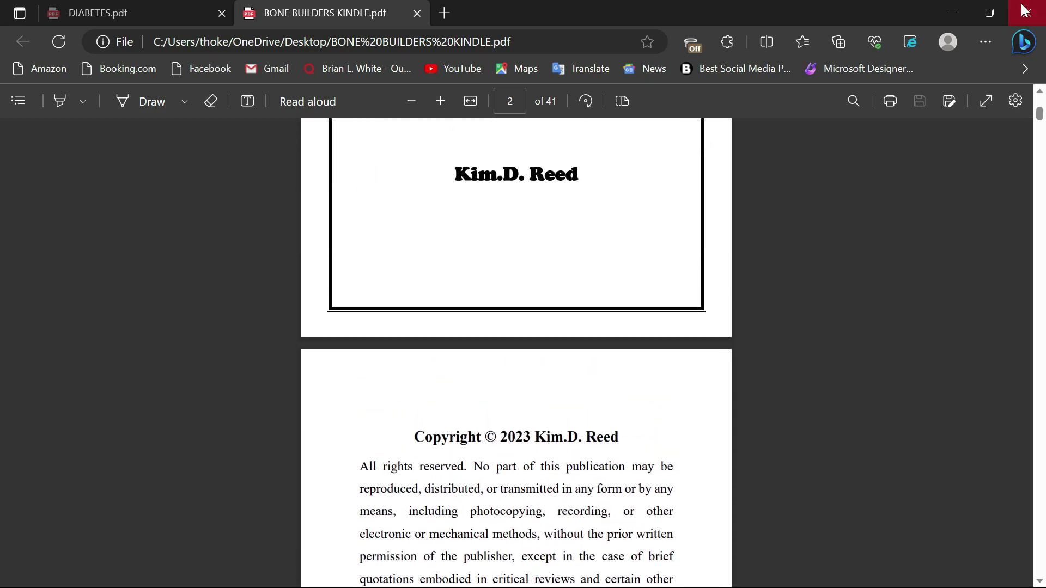
pyautogui.click(1027, 13)
# - Minimize both Word documents and select the BONE BUILDERS KINDLE PDF on the desktop
pyautogui.click(951, 13)
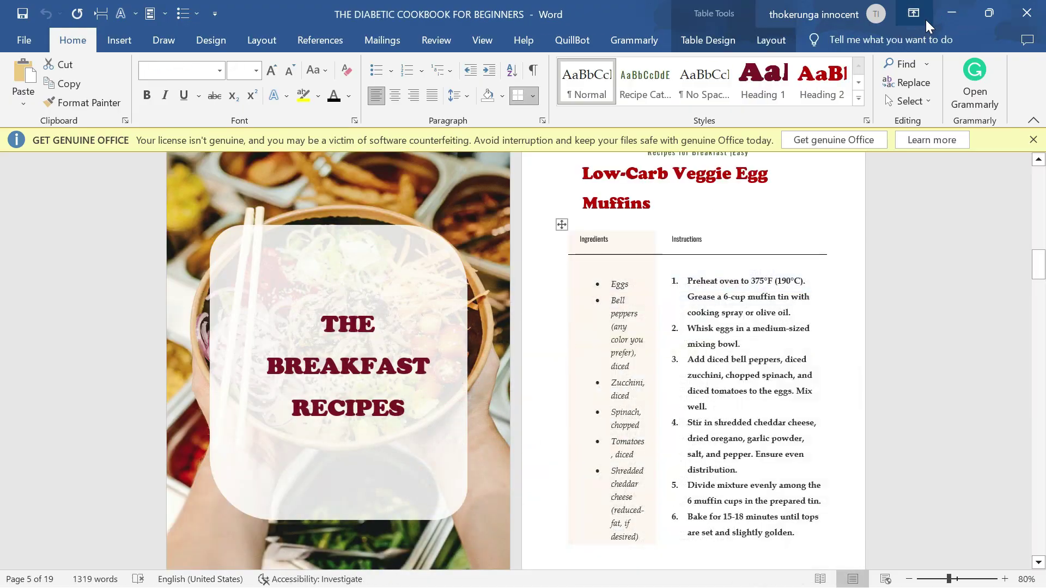
pyautogui.click(951, 15)
pyautogui.click(342, 200)
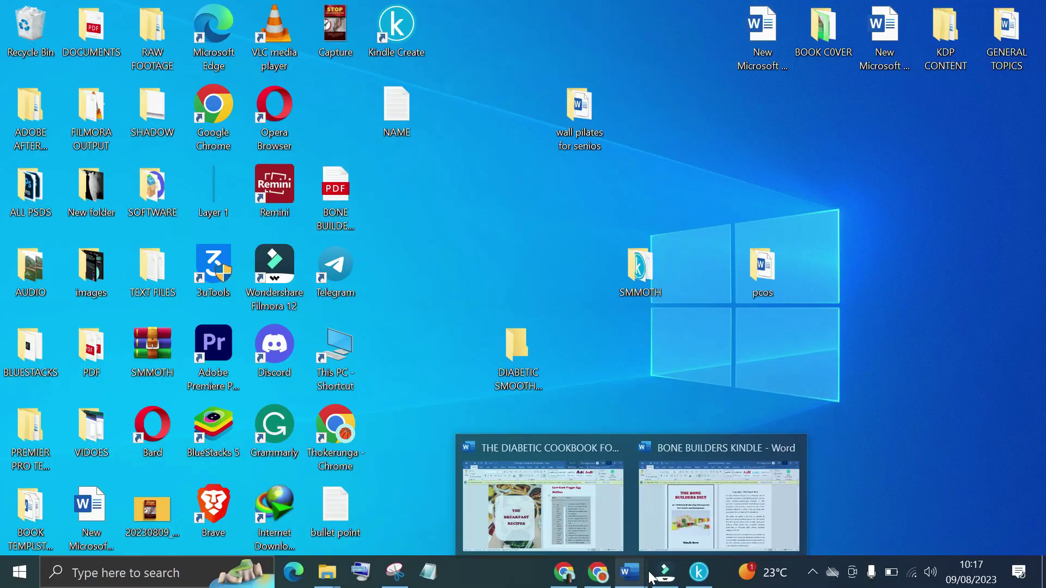
# - Import BONE BUILDERS KINDLE.pdf from the Desktop into Kindle Create as a Print Replica book
pyautogui.click(696, 576)
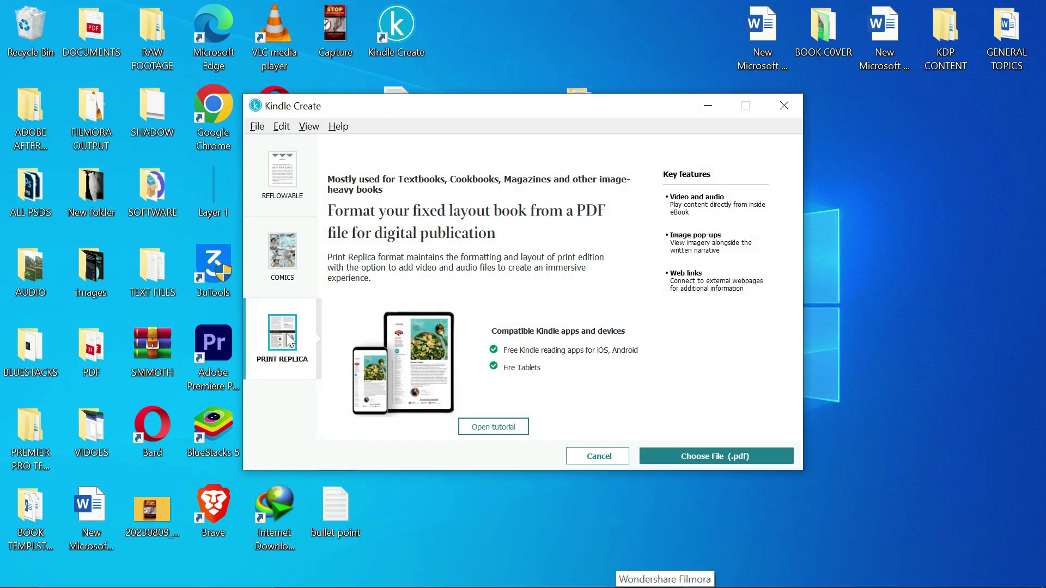
pyautogui.click(705, 456)
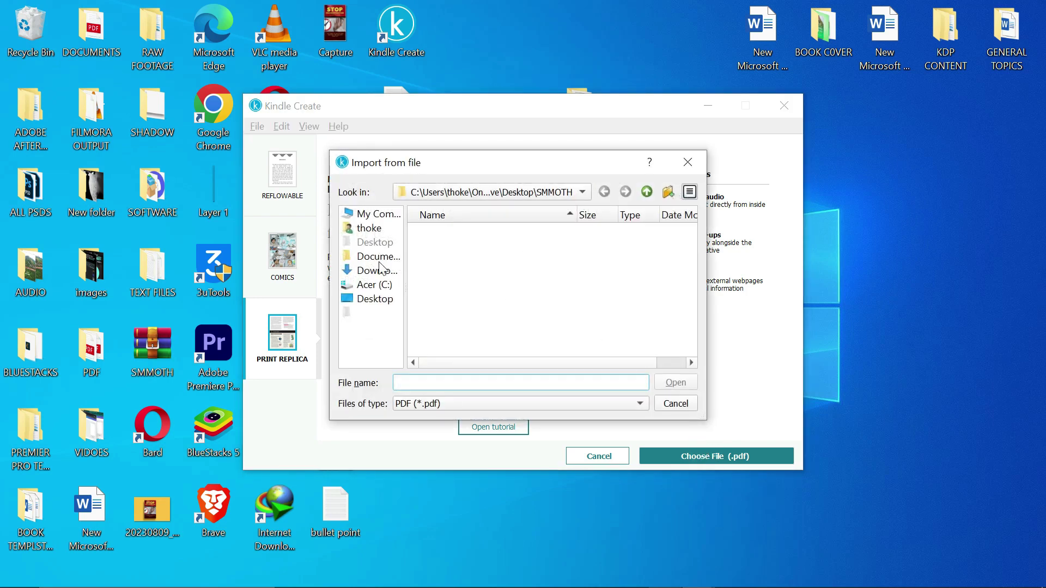
pyautogui.click(372, 301)
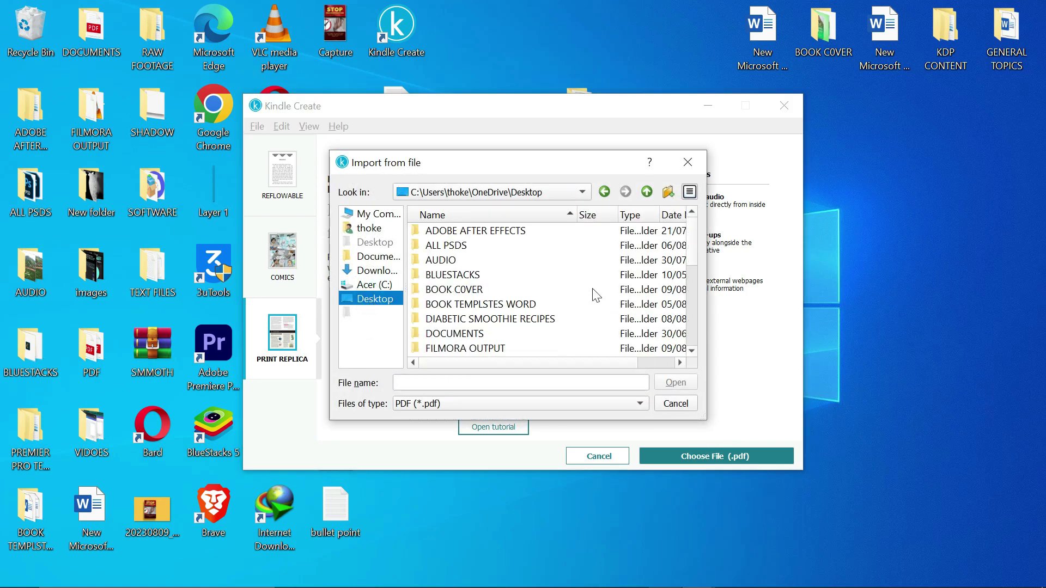
pyautogui.scroll(-3, 692, 279)
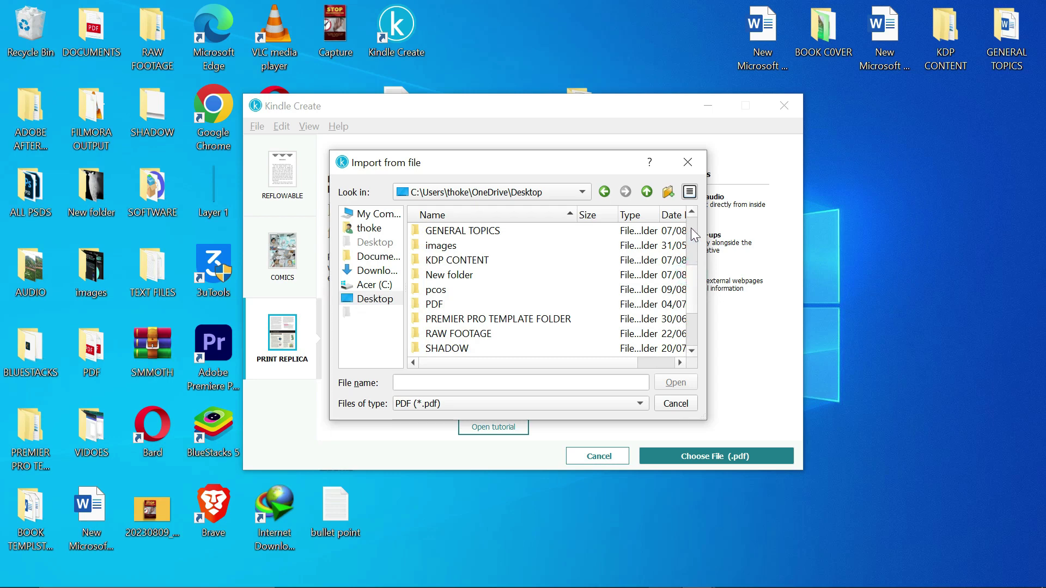
pyautogui.scroll(3, 694, 240)
pyautogui.scroll(-5, 538, 278)
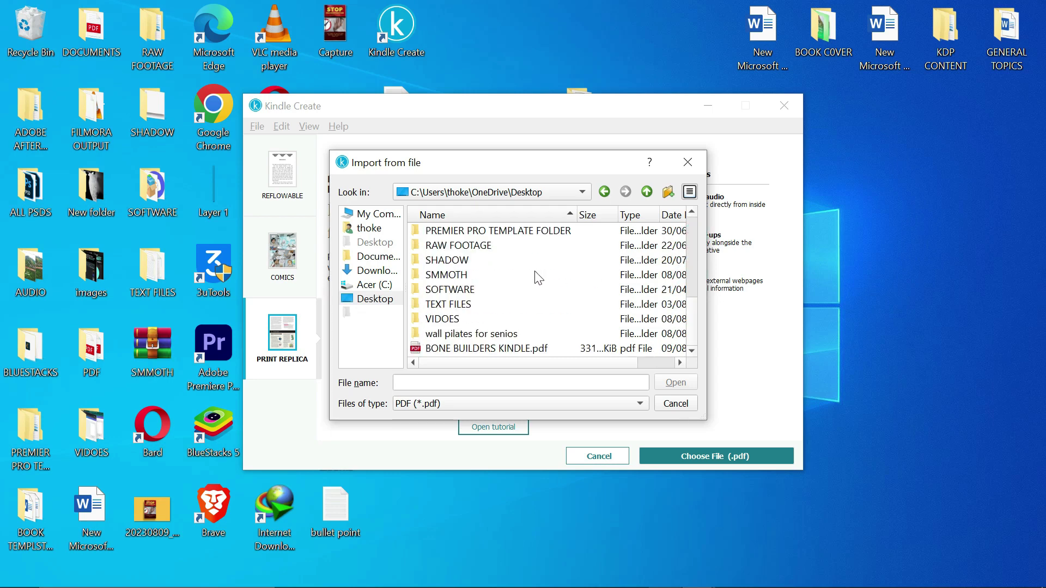
pyautogui.click(475, 349)
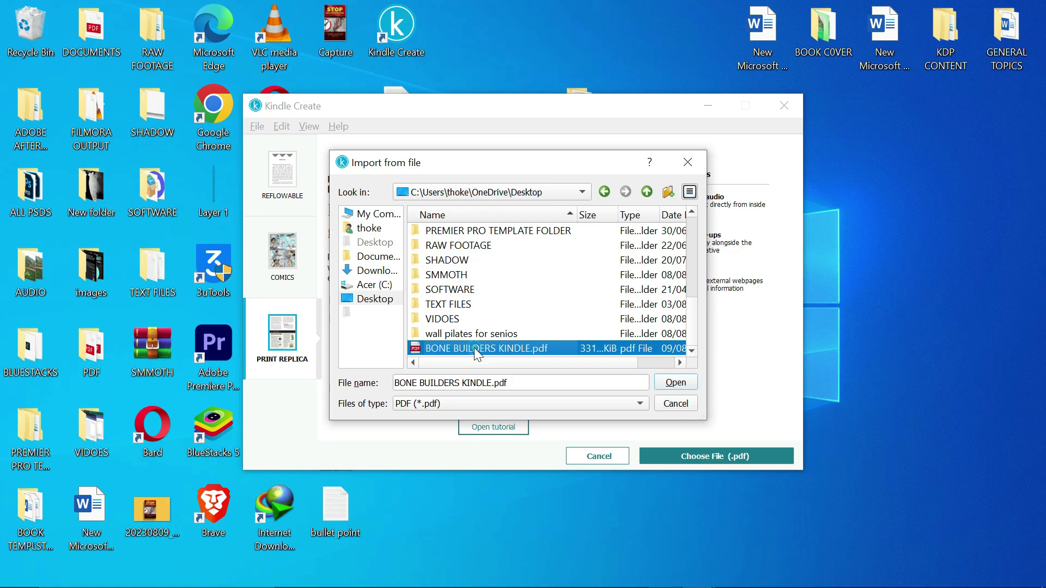
pyautogui.click(671, 384)
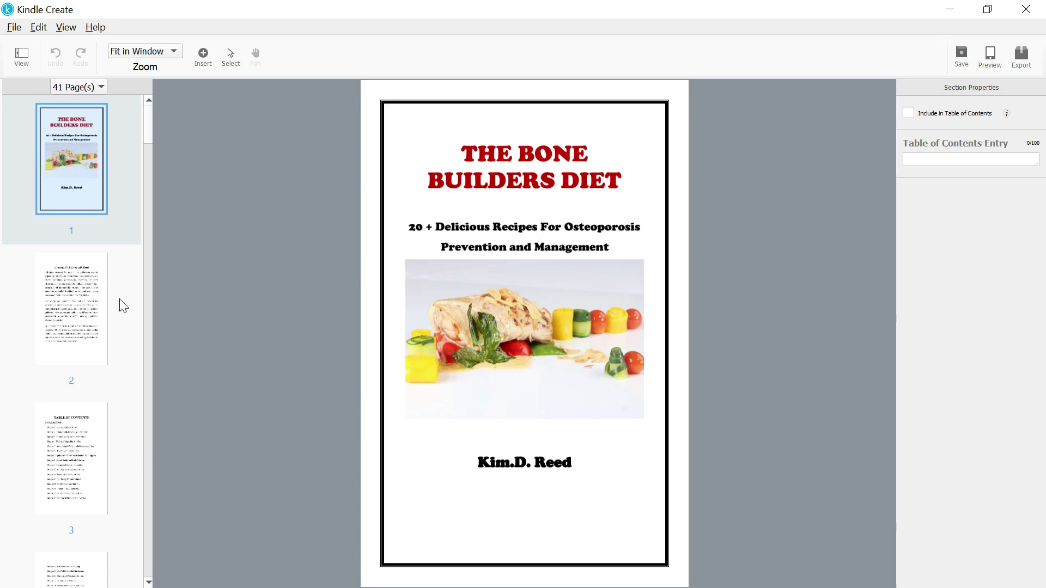
# - Review pages 2, 3, 6 and 14: copyright, Table of Contents, Recipe 1 and Recipe 6
pyautogui.click(85, 300)
pyautogui.click(83, 421)
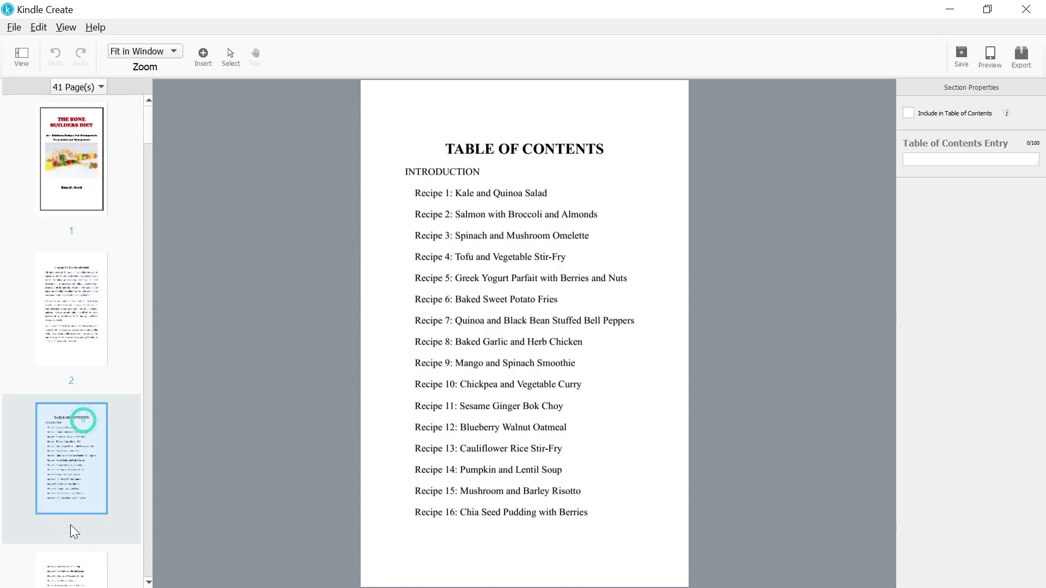
pyautogui.scroll(-5, 71, 524)
pyautogui.click(71, 496)
pyautogui.scroll(-10, 71, 496)
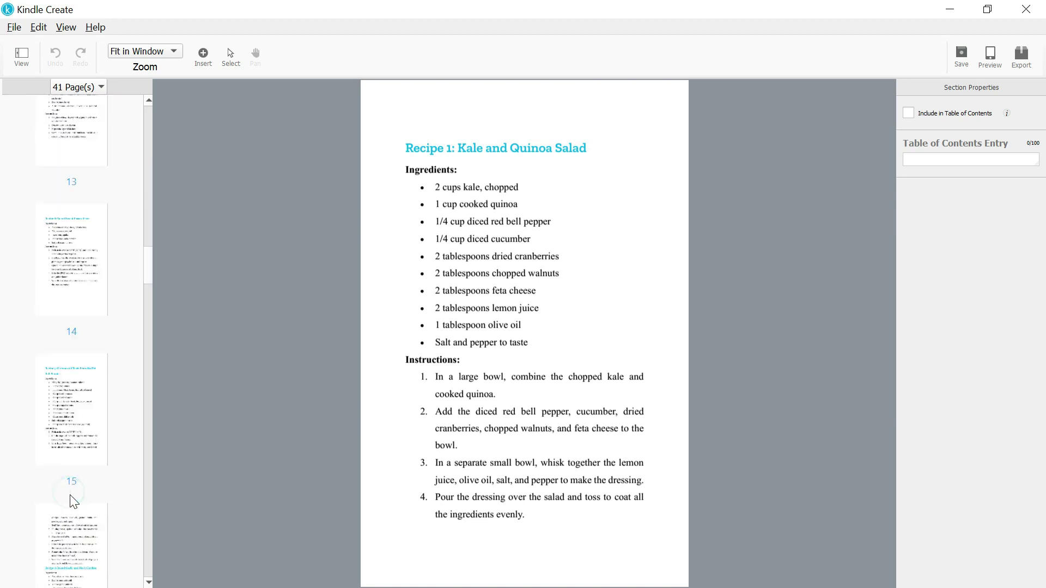
pyautogui.click(79, 278)
pyautogui.scroll(15, 91, 355)
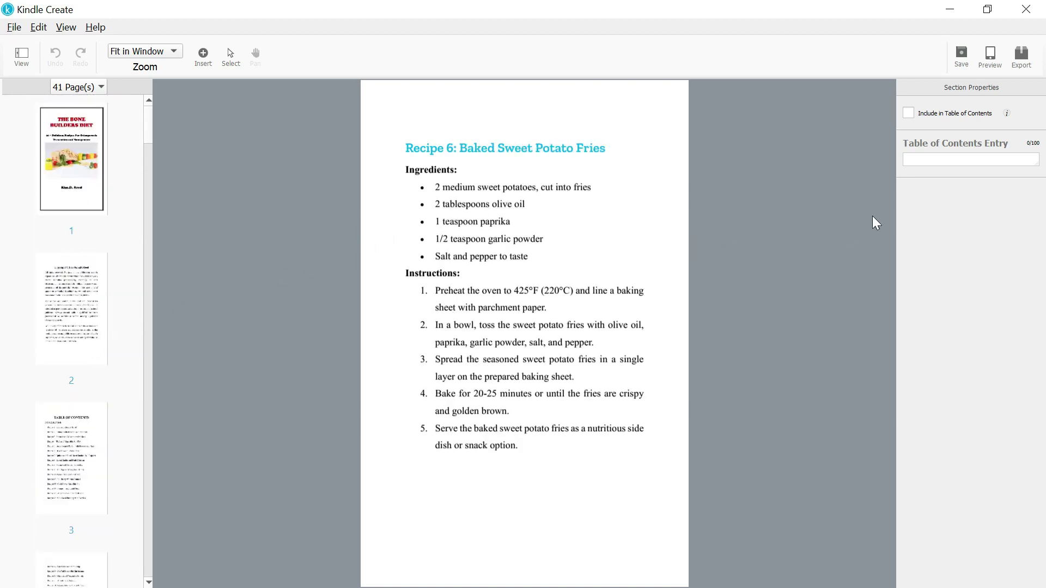
pyautogui.click(991, 62)
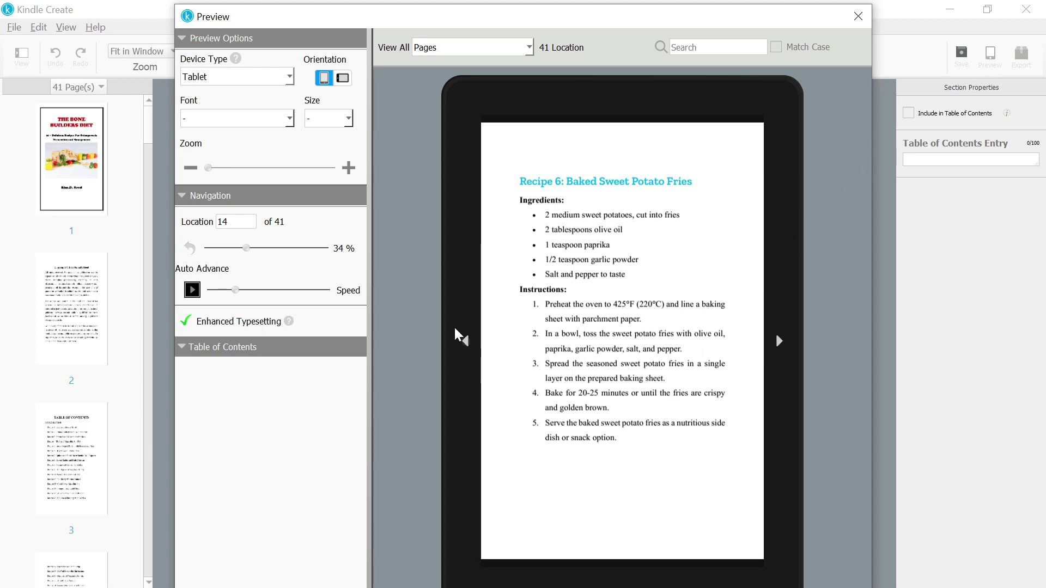
# - Page the tablet preview back to the book's cover
pyautogui.click(466, 342)
pyautogui.click(466, 342)
pyautogui.click(466, 342)
pyautogui.click(466, 342)
pyautogui.click(466, 342)
pyautogui.click(466, 343)
pyautogui.click(466, 342)
pyautogui.click(466, 342)
pyautogui.click(466, 342)
pyautogui.click(466, 342)
pyautogui.click(466, 342)
pyautogui.click(466, 342)
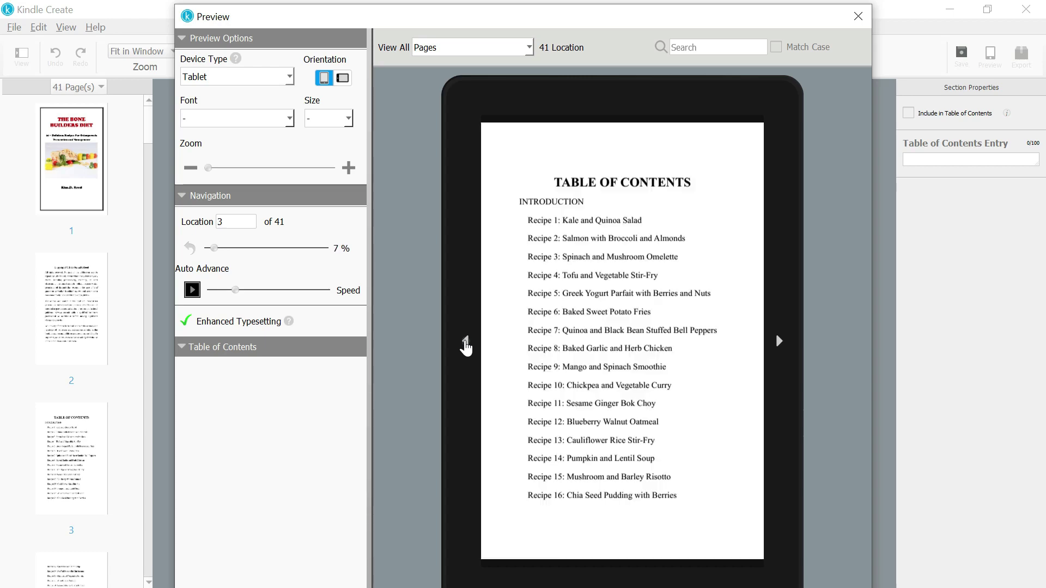
pyautogui.click(465, 342)
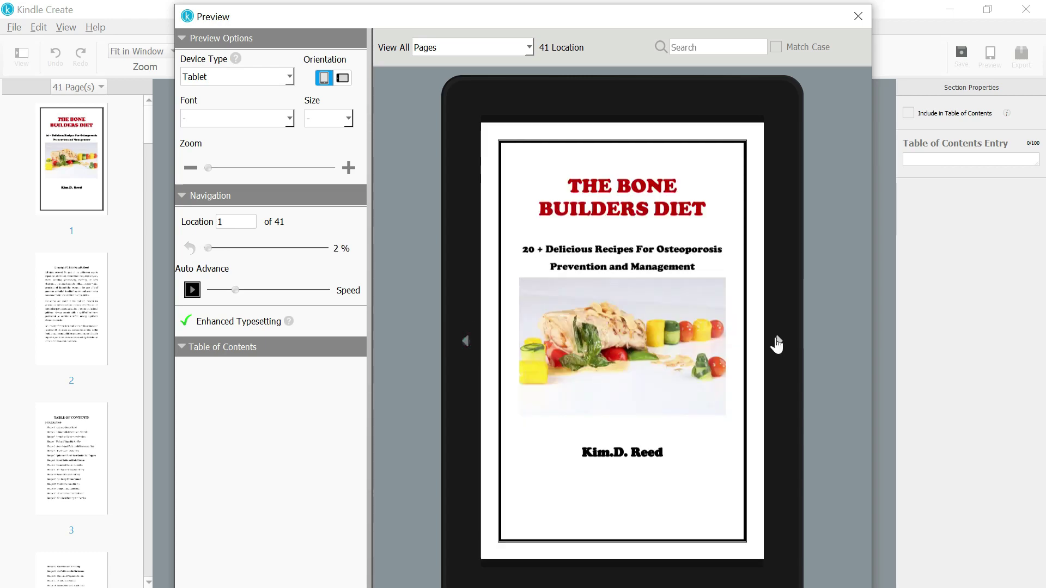
# - Page the preview forward to Recipe 8 and close the Preview window
pyautogui.click(779, 341)
pyautogui.click(779, 341)
pyautogui.click(779, 341)
pyautogui.click(779, 341)
pyautogui.click(779, 341)
pyautogui.click(777, 342)
pyautogui.click(778, 342)
pyautogui.click(778, 342)
pyautogui.click(778, 342)
pyautogui.click(778, 342)
pyautogui.click(778, 342)
pyautogui.click(778, 342)
pyautogui.click(778, 342)
pyautogui.click(777, 342)
pyautogui.click(778, 342)
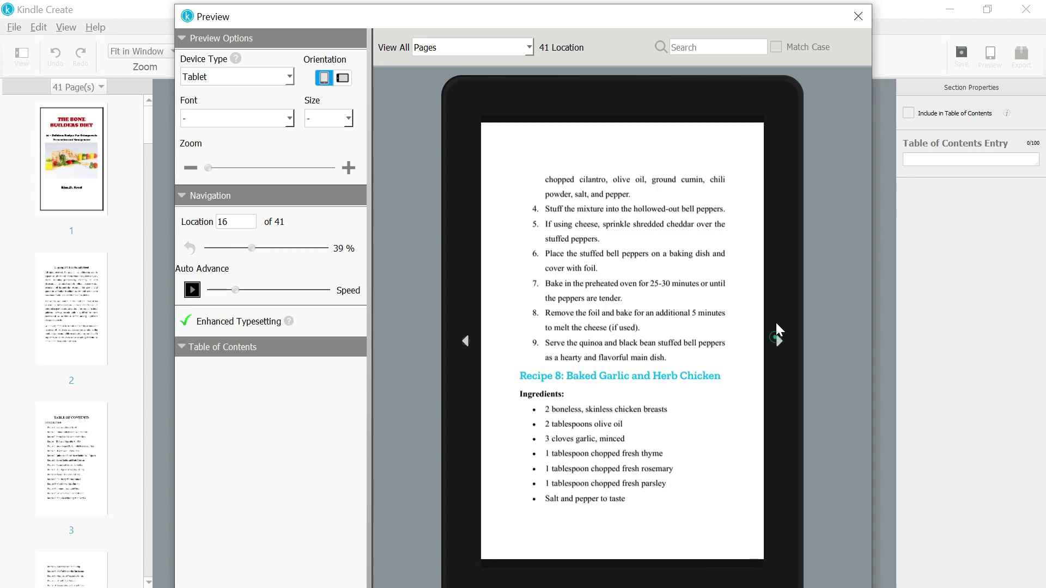
pyautogui.click(847, 21)
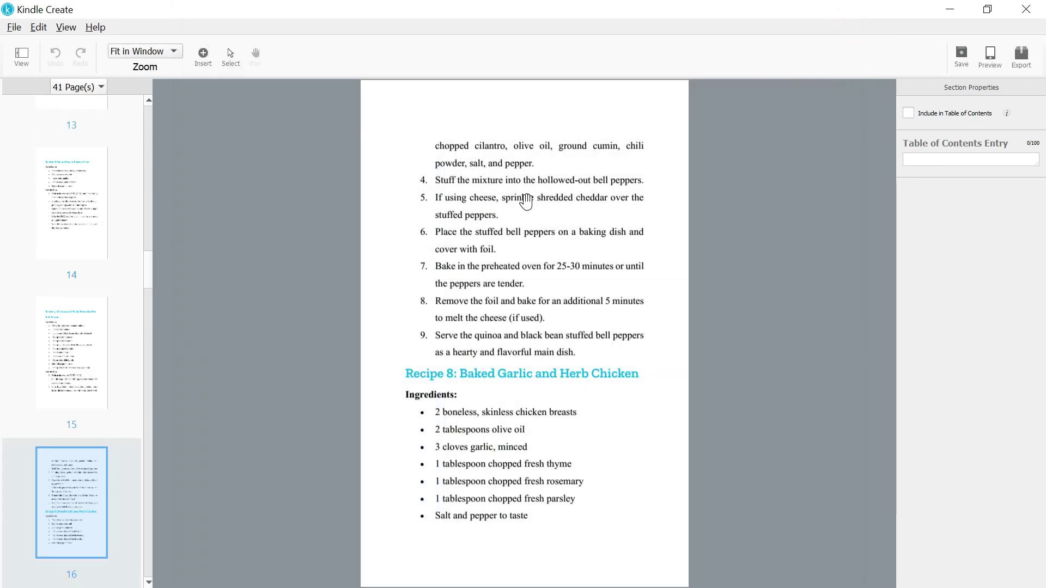
# - Export BONE BUILDERS KINDLE.kpf into the wall pilates for senios folder on the Desktop
pyautogui.click(1021, 55)
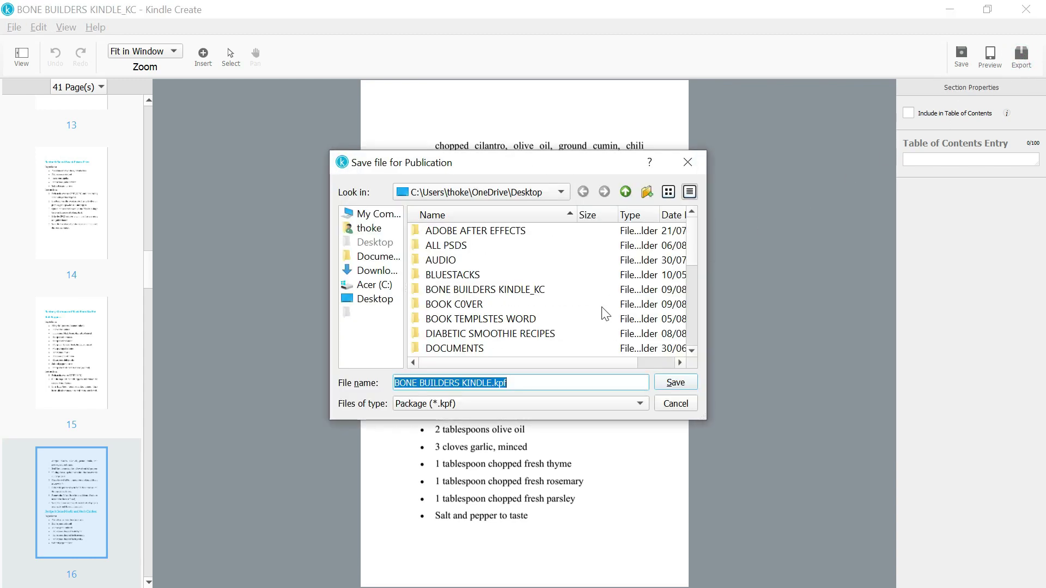
pyautogui.click(376, 301)
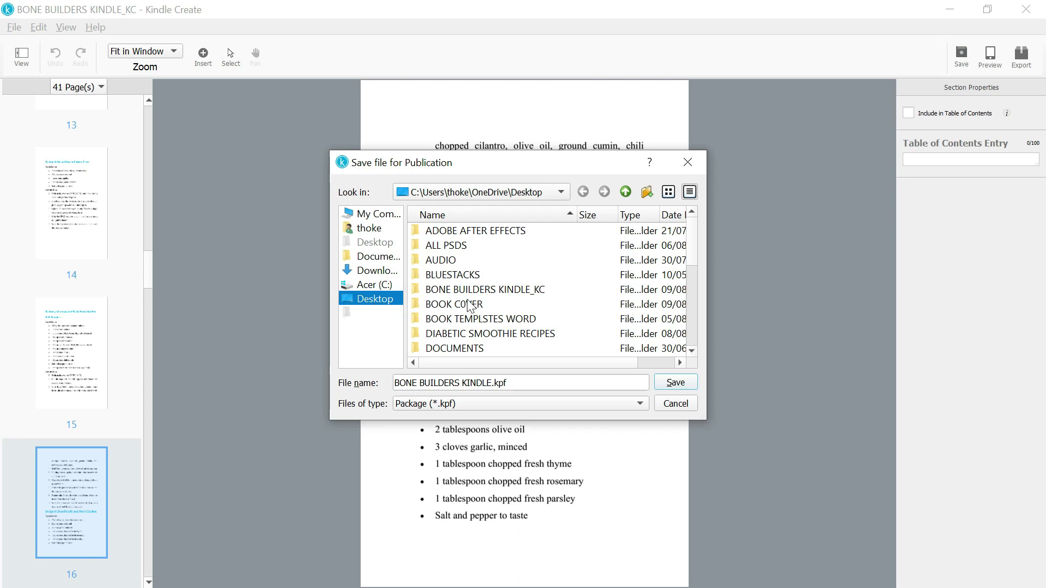
pyautogui.scroll(-5, 446, 354)
pyautogui.click(446, 349)
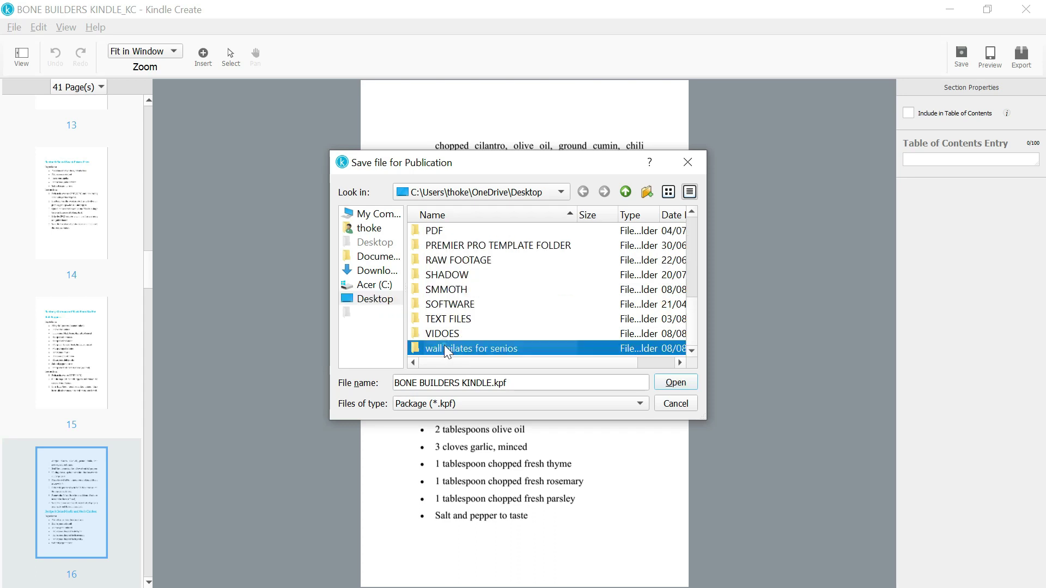
pyautogui.click(675, 383)
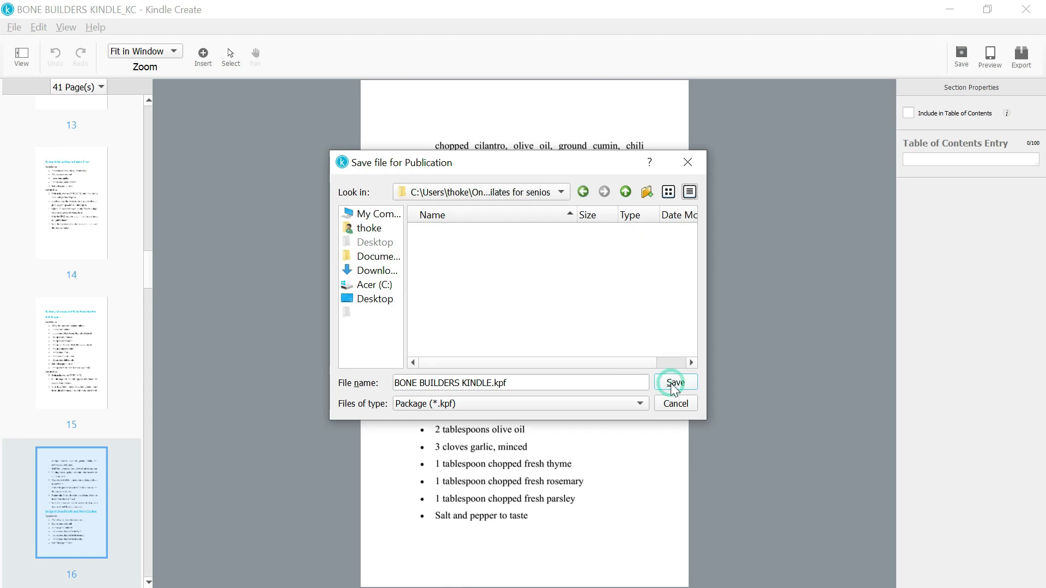
pyautogui.click(675, 383)
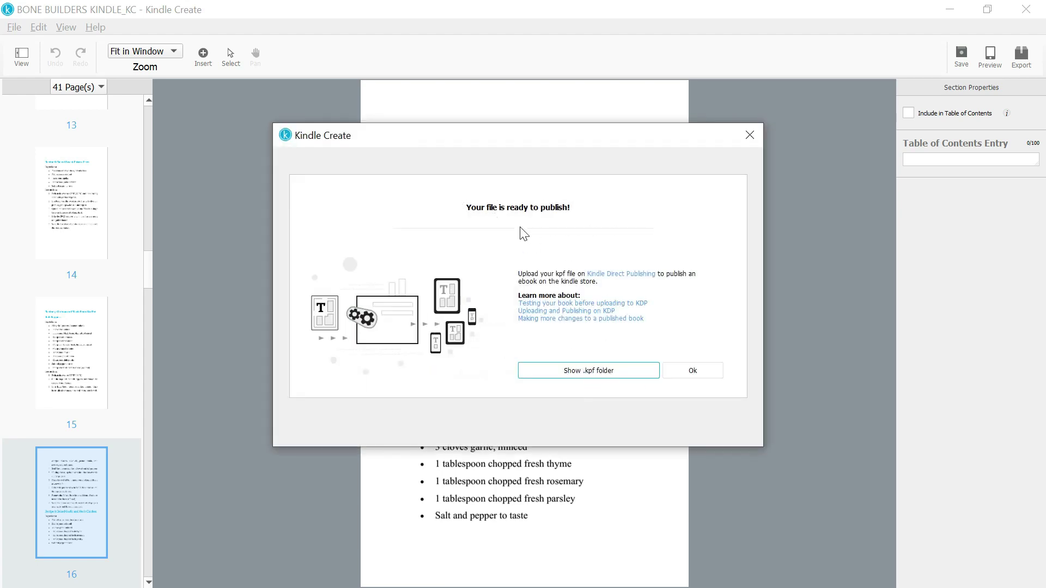
# - Dismiss the ready-to-publish message, close Kindle Create, and open the wall pilates for senios folder
pyautogui.click(749, 135)
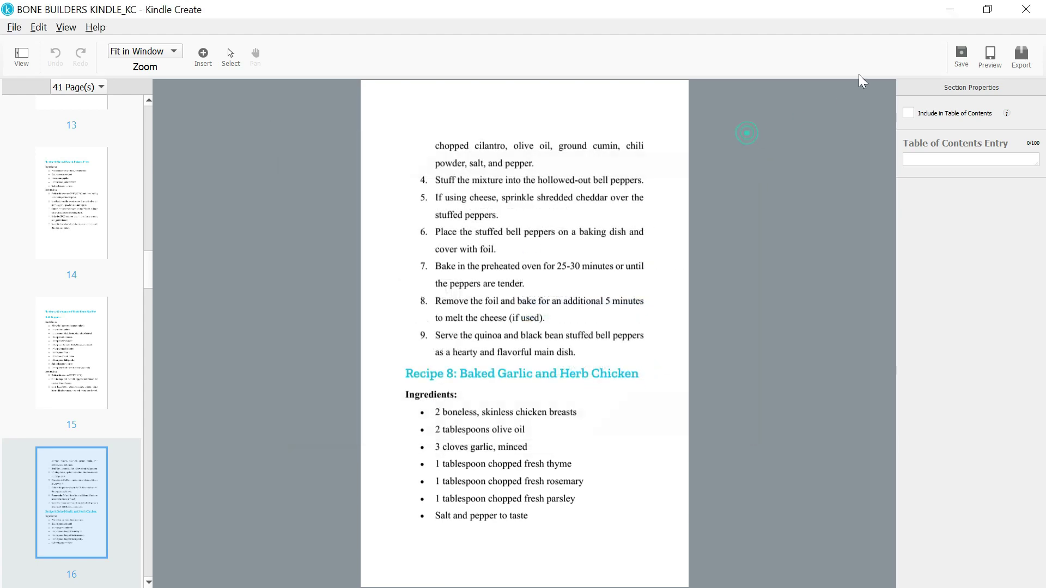
pyautogui.click(1023, 10)
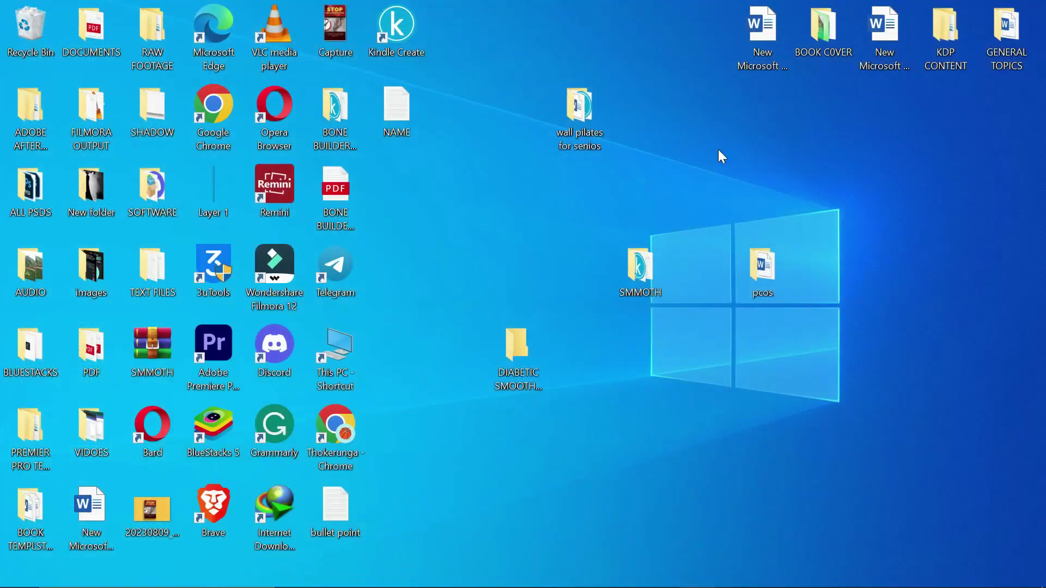
pyautogui.doubleClick(579, 118)
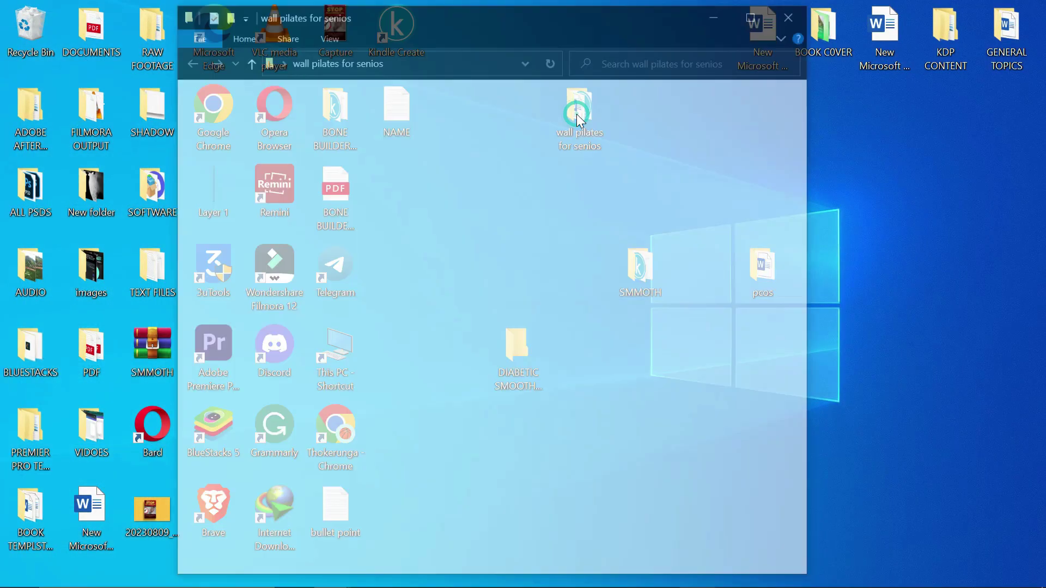